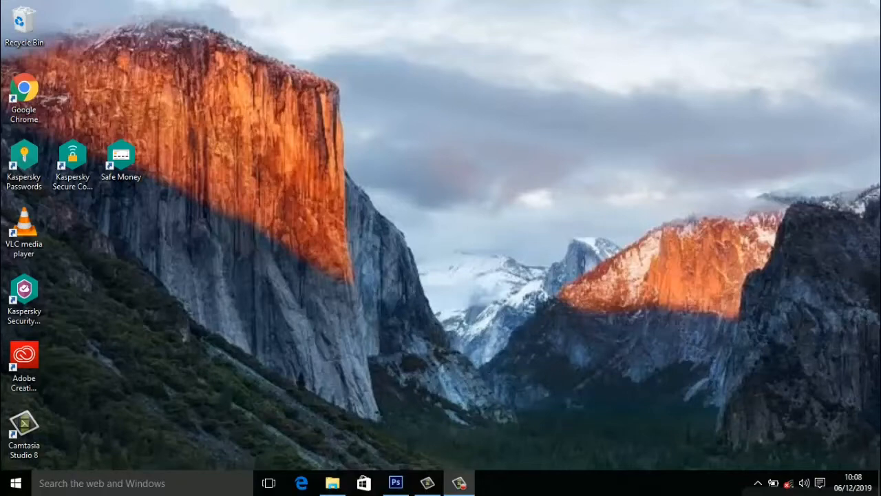
- Open the picture IMG_0039 from the pictures folder on Local Disk (D:) in Photoshop
{"action": "left_click", "coordinate": [395, 481]}
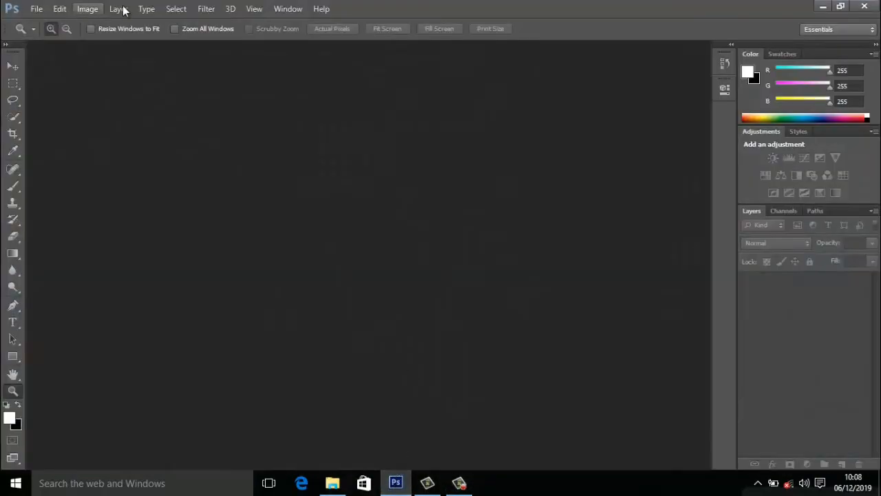
{"action": "left_click", "coordinate": [333, 481]}
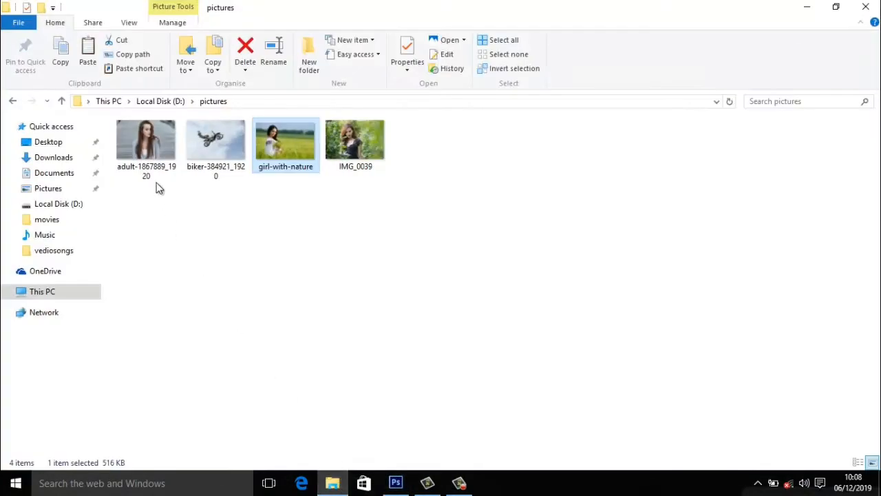
{"action": "left_click_drag", "start_coordinate": [355, 144], "coordinate": [346, 285]}
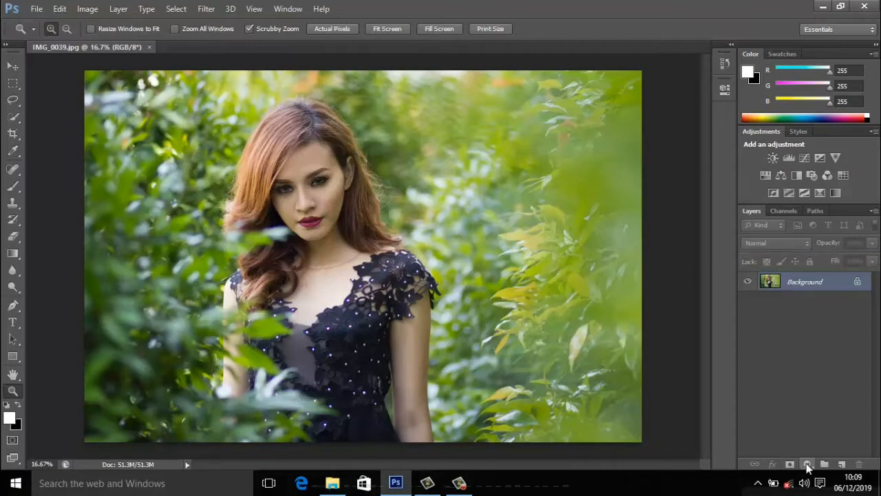
- Add a reversed Gradient fill layer with Radial style and shift its clear centre up around the woman's face
{"action": "left_click", "coordinate": [807, 465]}
{"action": "left_click", "coordinate": [799, 198]}
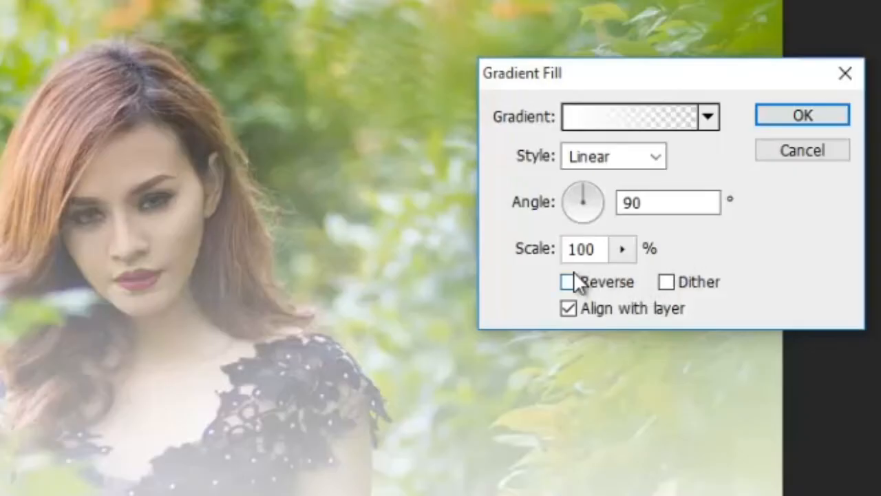
{"action": "left_click", "coordinate": [574, 275]}
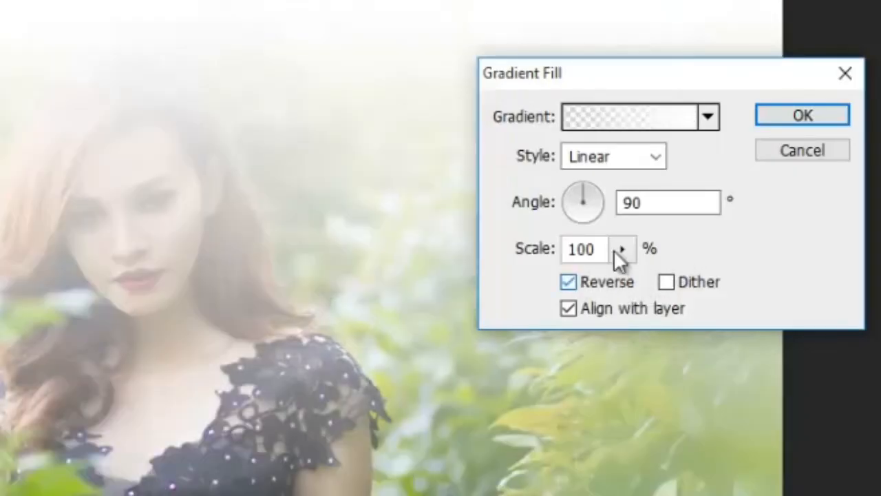
{"action": "left_click", "coordinate": [642, 157]}
{"action": "left_click", "coordinate": [630, 199]}
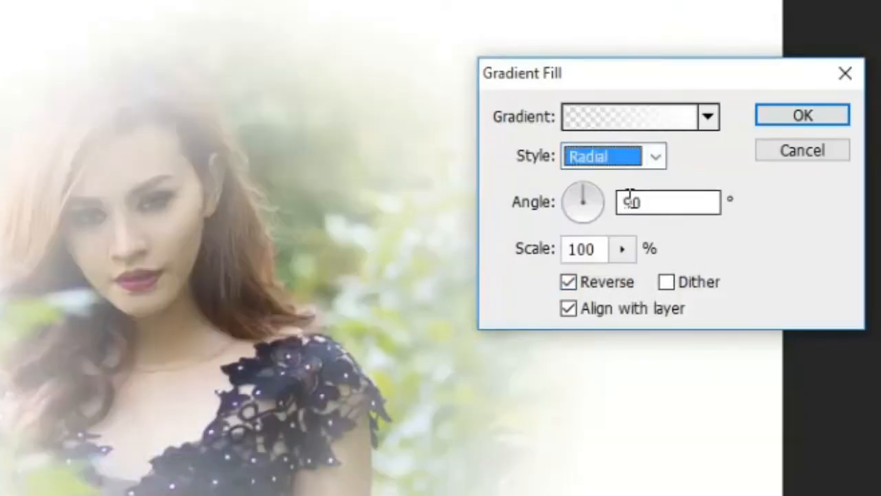
{"action": "left_click_drag", "start_coordinate": [182, 331], "coordinate": [120, 212]}
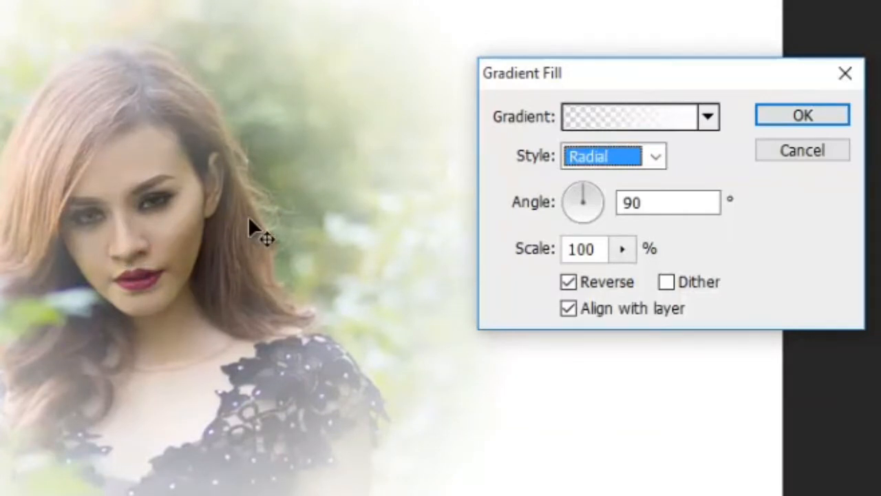
- Change the fill's gradient to the Neutral Density preset
{"action": "left_click", "coordinate": [636, 118]}
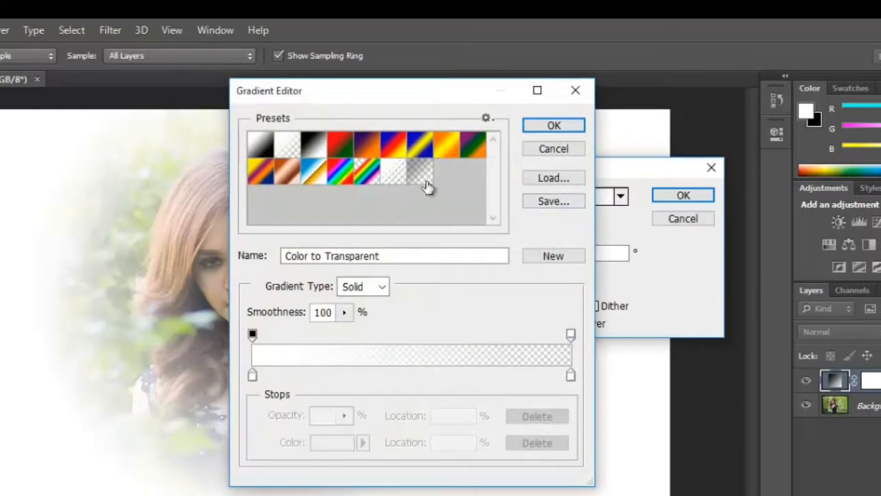
{"action": "left_click", "coordinate": [421, 177]}
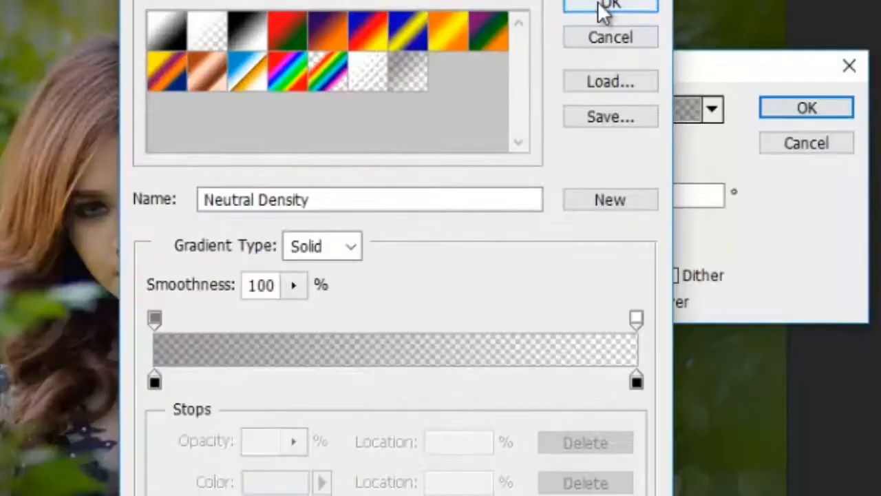
{"action": "left_click", "coordinate": [543, 126]}
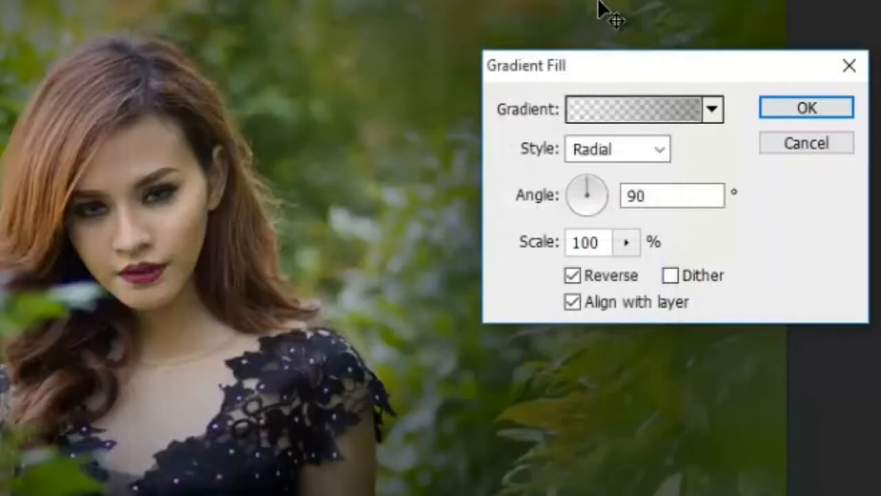
- Set the gradient fill's angle to 45° and scale to 219%, apply it, and compare the photo with and without it
{"action": "mouse_move", "coordinate": [588, 183]}
{"action": "left_mouse_down"}
{"action": "mouse_move", "coordinate": [600, 193]}
{"action": "mouse_move", "coordinate": [599, 183]}
{"action": "left_mouse_up"}
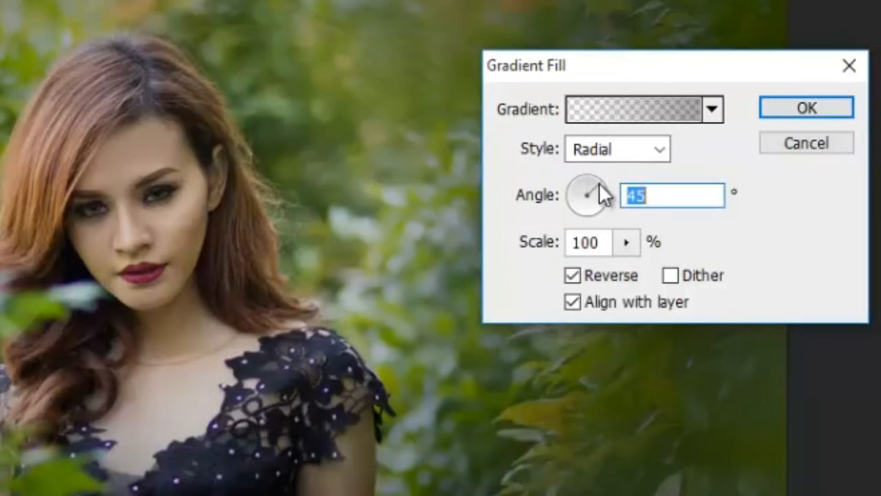
{"action": "left_click", "coordinate": [628, 242]}
{"action": "mouse_move", "coordinate": [626, 269]}
{"action": "left_mouse_down"}
{"action": "mouse_move", "coordinate": [662, 275]}
{"action": "mouse_move", "coordinate": [640, 271]}
{"action": "left_mouse_up"}
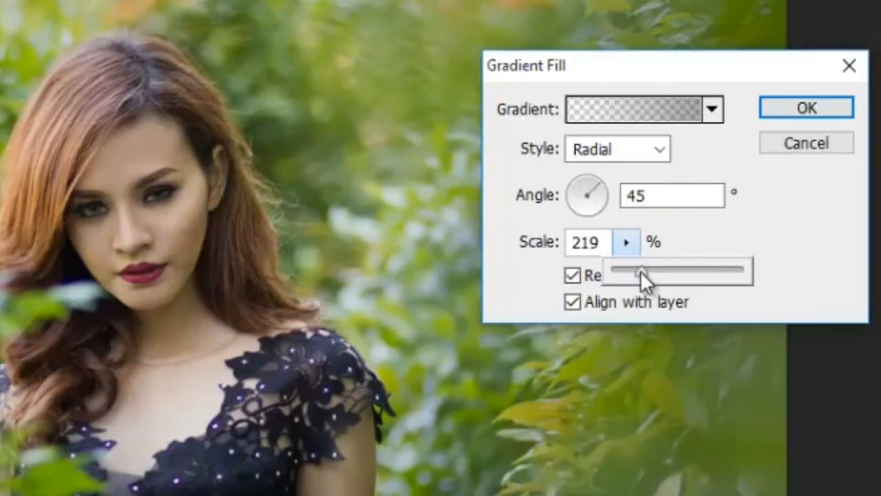
{"action": "left_click_drag", "start_coordinate": [640, 270], "coordinate": [642, 270]}
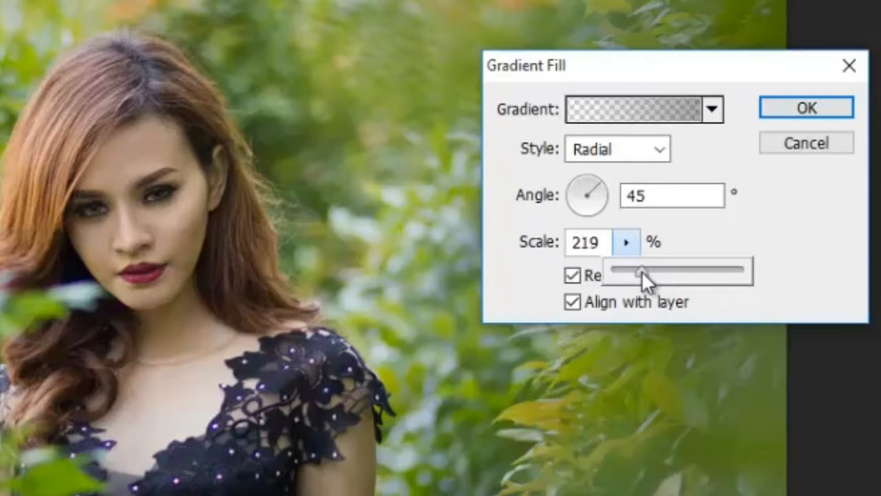
{"action": "left_click", "coordinate": [800, 110]}
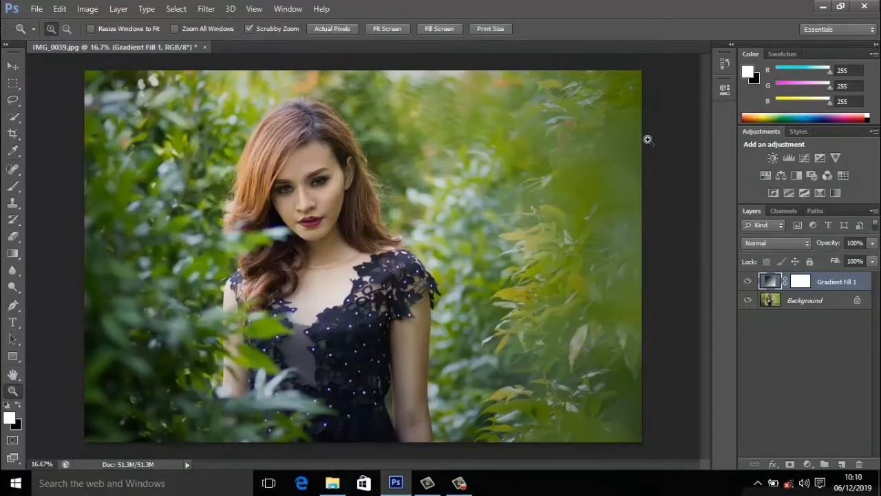
{"action": "left_click", "coordinate": [748, 282]}
{"action": "left_click", "coordinate": [748, 281]}
{"action": "left_click", "coordinate": [748, 281]}
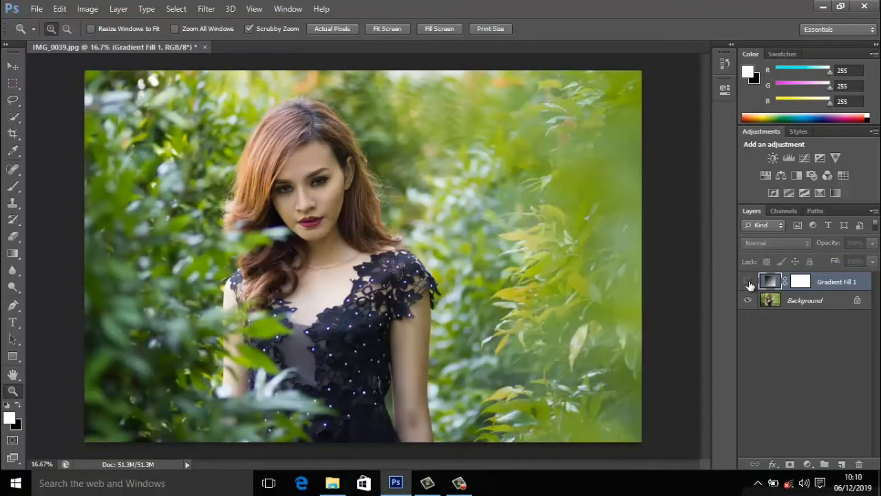
{"action": "left_click", "coordinate": [748, 281]}
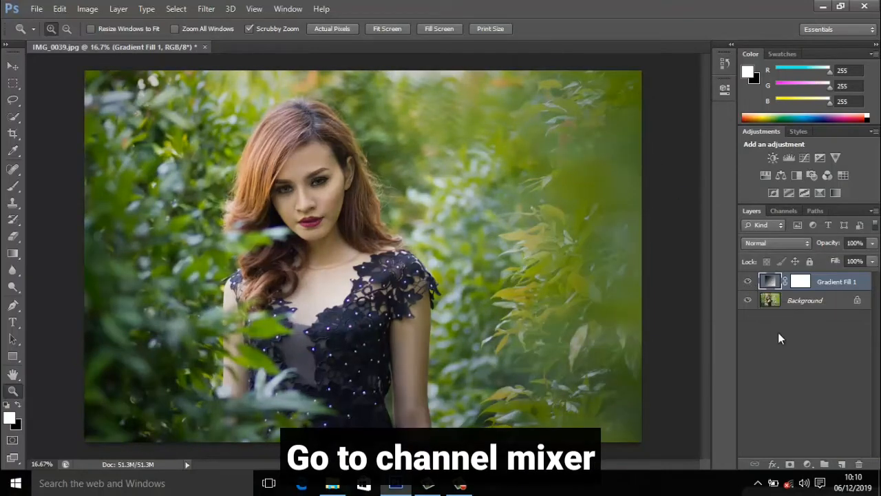
- Add a Channel Mixer adjustment layer with the Blue output channel set to Green +101% and Blue 0%
{"action": "left_click", "coordinate": [809, 463]}
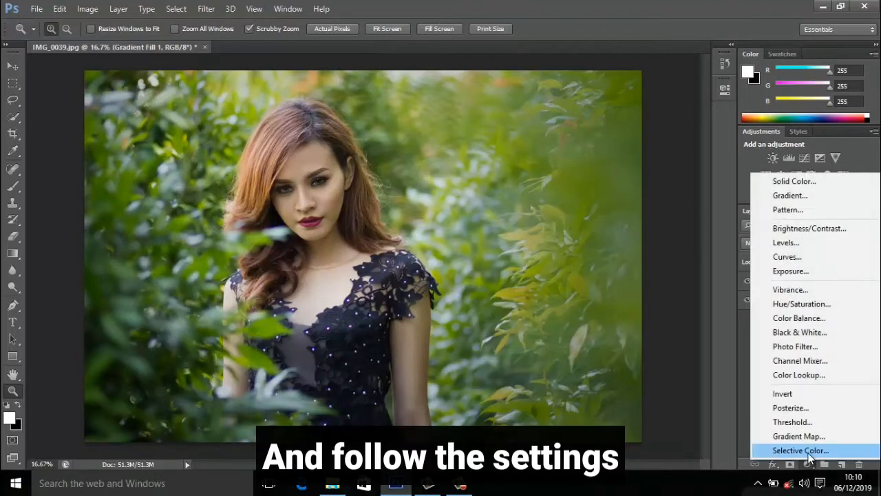
{"action": "left_click", "coordinate": [793, 365]}
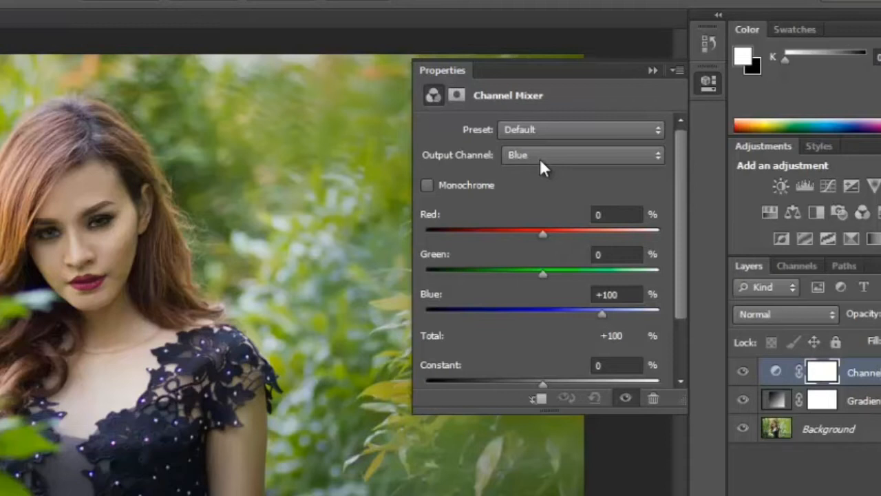
{"action": "left_click_drag", "start_coordinate": [543, 274], "coordinate": [601, 274]}
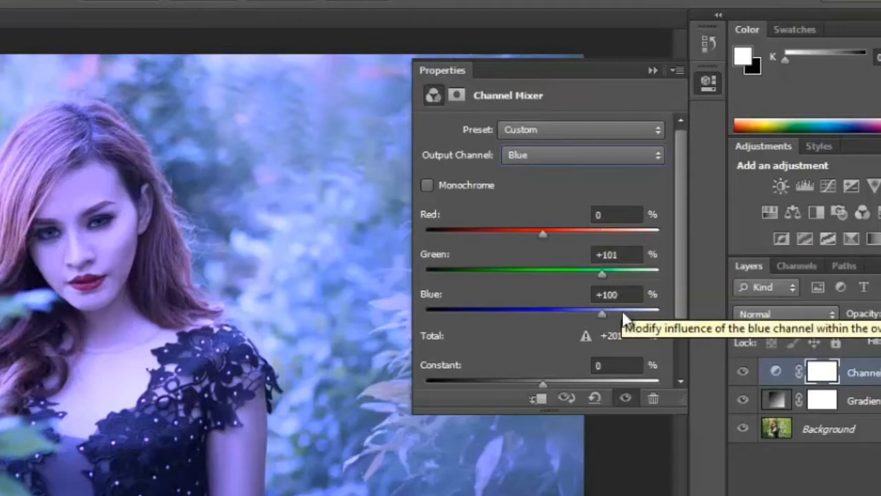
{"action": "left_click_drag", "start_coordinate": [588, 313], "coordinate": [543, 315]}
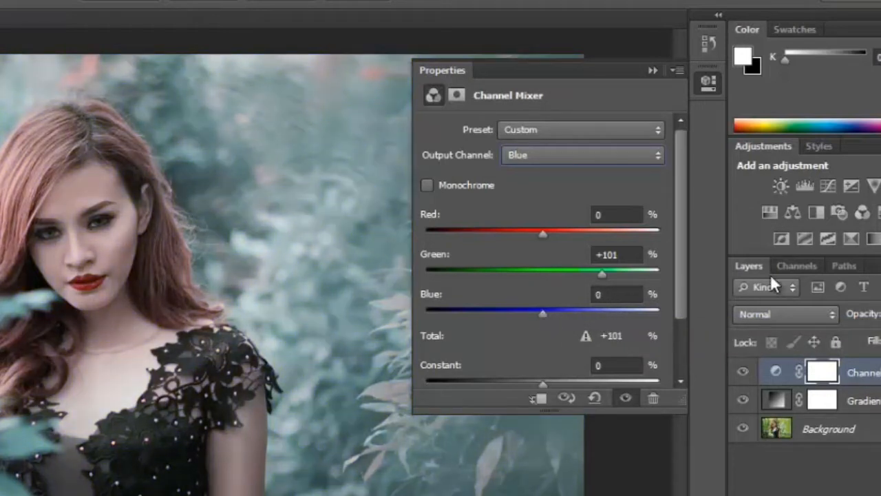
{"action": "left_click", "coordinate": [652, 71]}
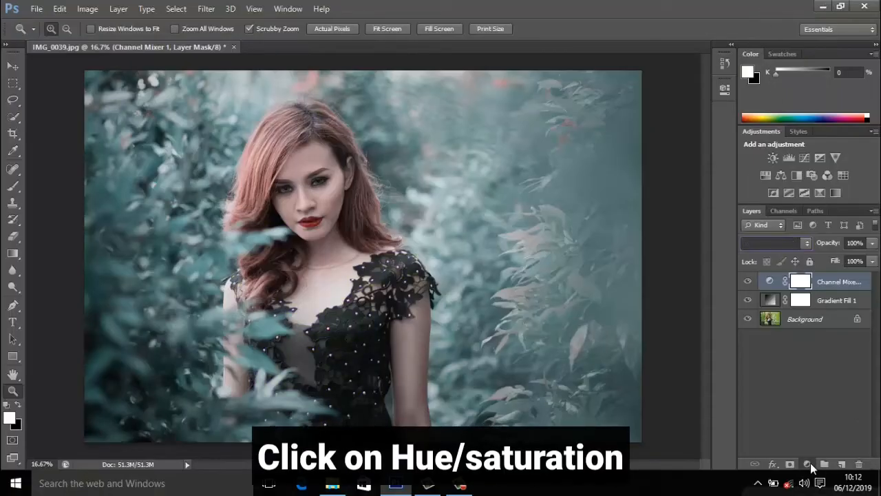
- Add a Hue/Saturation adjustment layer, set the Reds saturation to +30 and raise the Reds hue slightly
{"action": "left_click", "coordinate": [808, 464]}
{"action": "left_click", "coordinate": [798, 307]}
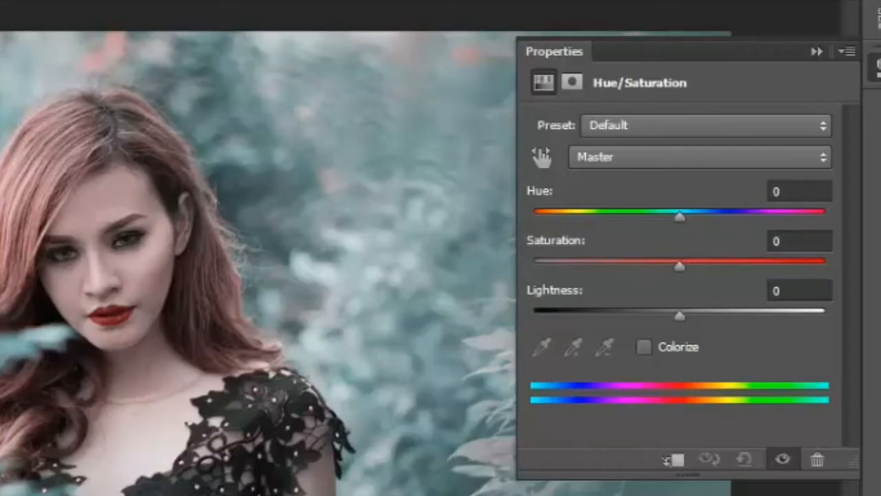
{"action": "left_click", "coordinate": [595, 160]}
{"action": "left_click", "coordinate": [625, 216]}
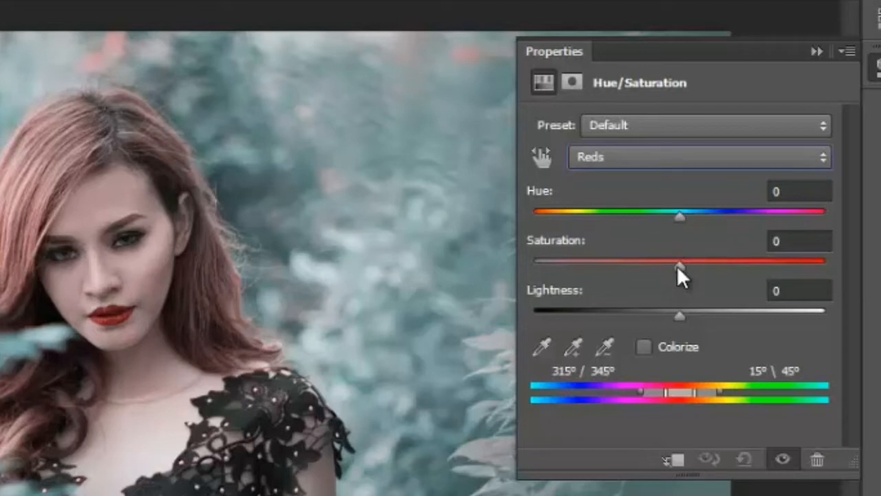
{"action": "left_click_drag", "start_coordinate": [677, 267], "coordinate": [723, 269]}
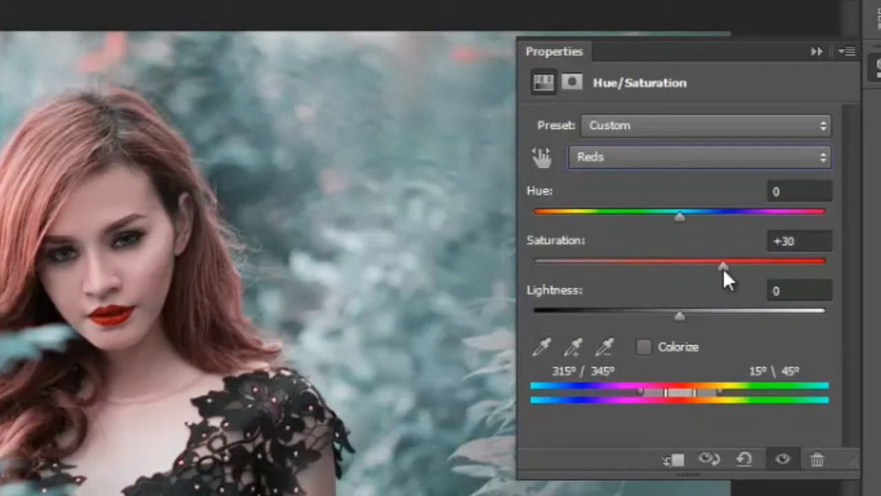
{"action": "mouse_move", "coordinate": [680, 215]}
{"action": "left_mouse_down"}
{"action": "mouse_move", "coordinate": [695, 218]}
{"action": "mouse_move", "coordinate": [686, 218]}
{"action": "left_mouse_up"}
- Set the Cyans hue to +31 in the Hue/Saturation adjustment and compare the photo with and without the layer
{"action": "left_click", "coordinate": [665, 159]}
{"action": "left_click", "coordinate": [656, 221]}
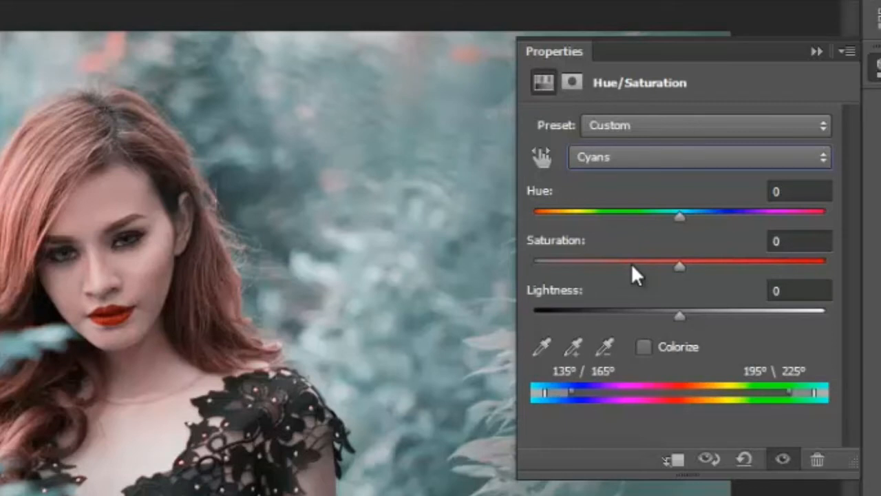
{"action": "left_click_drag", "start_coordinate": [682, 215], "coordinate": [725, 224]}
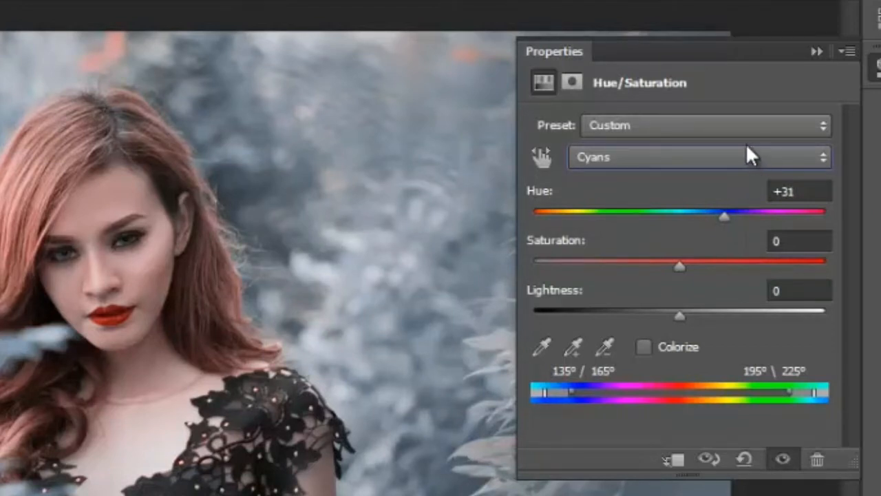
{"action": "left_click", "coordinate": [817, 48]}
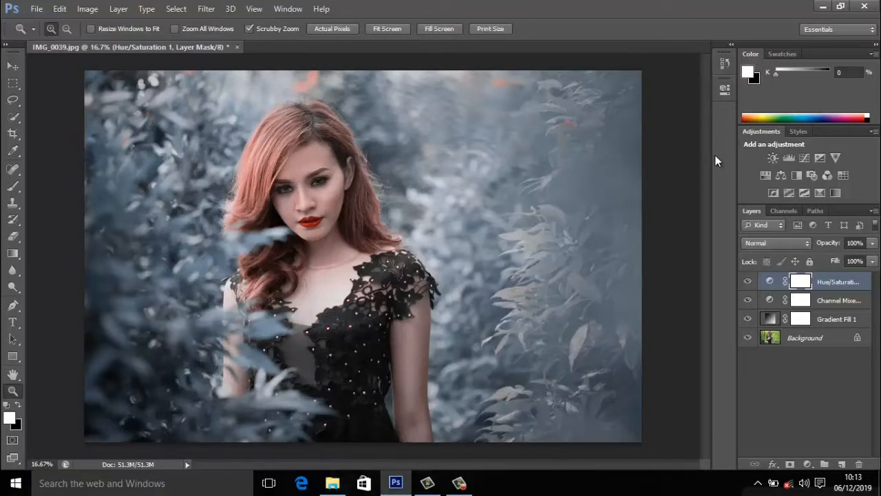
{"action": "left_click", "coordinate": [746, 283]}
{"action": "left_click", "coordinate": [747, 282]}
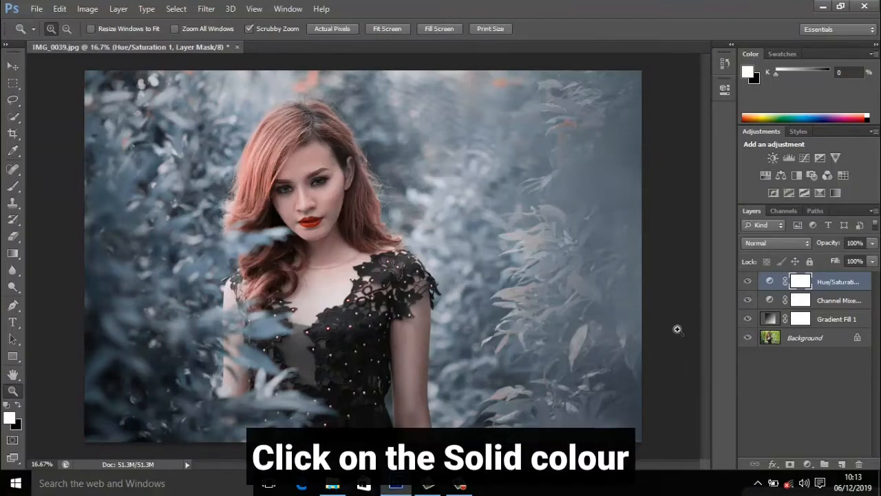
- Add a Solid Color fill layer in dark blue-grey #111617 and set its blending mode to Lighten
{"action": "left_click", "coordinate": [804, 465]}
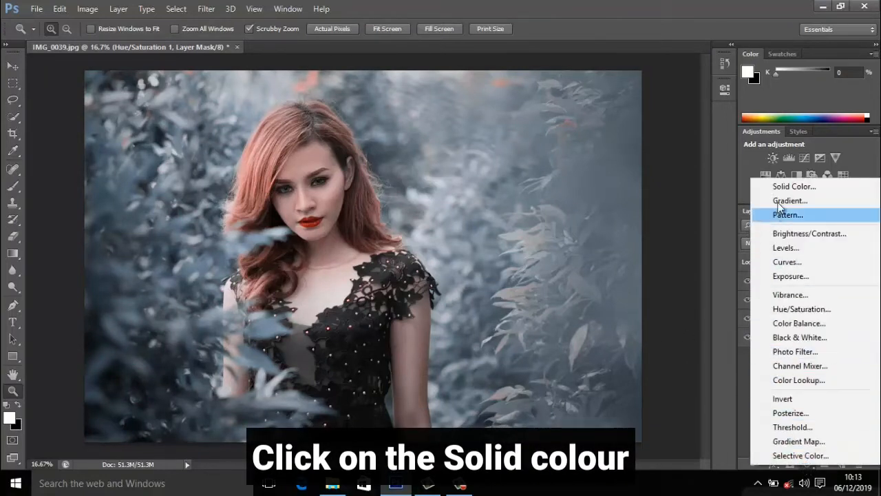
{"action": "left_click", "coordinate": [789, 188]}
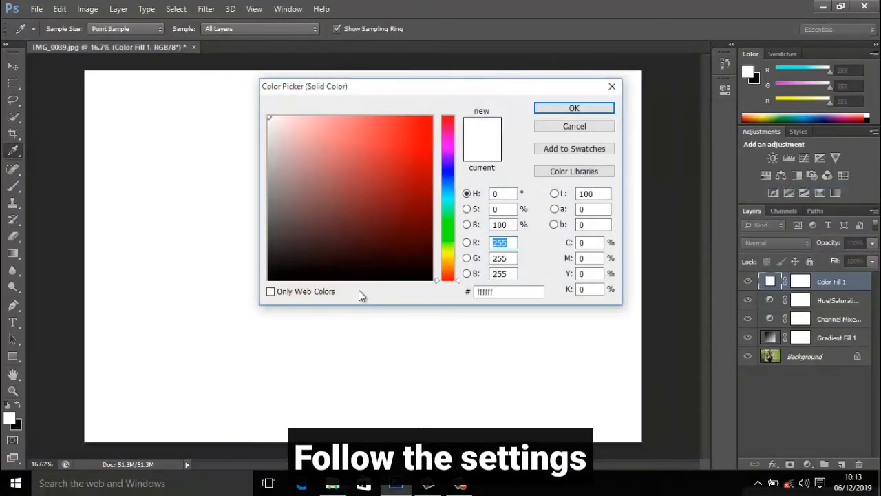
{"action": "mouse_move", "coordinate": [300, 274]}
{"action": "left_mouse_down"}
{"action": "mouse_move", "coordinate": [292, 277]}
{"action": "mouse_move", "coordinate": [301, 268]}
{"action": "left_mouse_up"}
{"action": "left_click_drag", "start_coordinate": [199, 371], "coordinate": [201, 368]}
{"action": "mouse_move", "coordinate": [449, 231]}
{"action": "left_mouse_down"}
{"action": "mouse_move", "coordinate": [463, 219]}
{"action": "mouse_move", "coordinate": [466, 235]}
{"action": "left_mouse_up"}
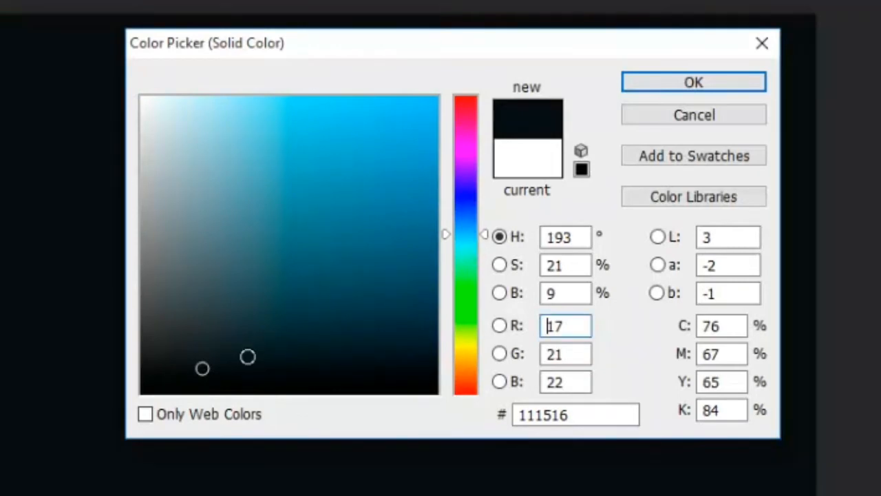
{"action": "left_click_drag", "start_coordinate": [207, 369], "coordinate": [220, 367]}
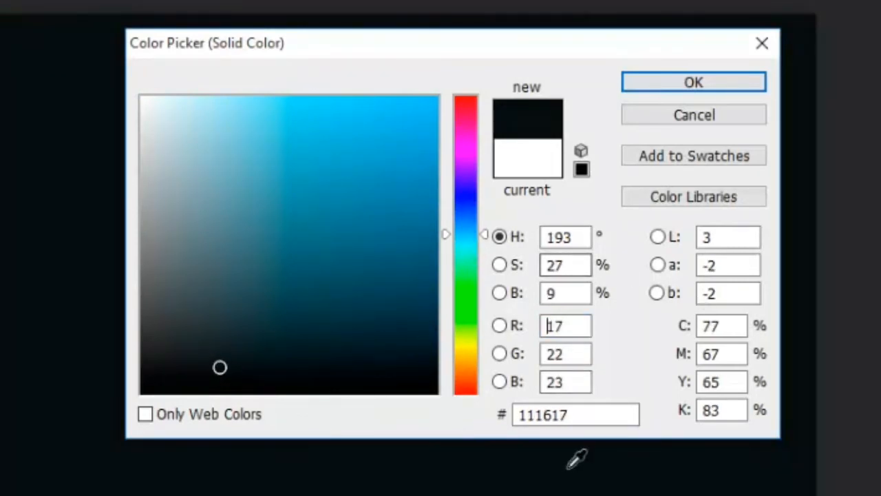
{"action": "left_click", "coordinate": [689, 84]}
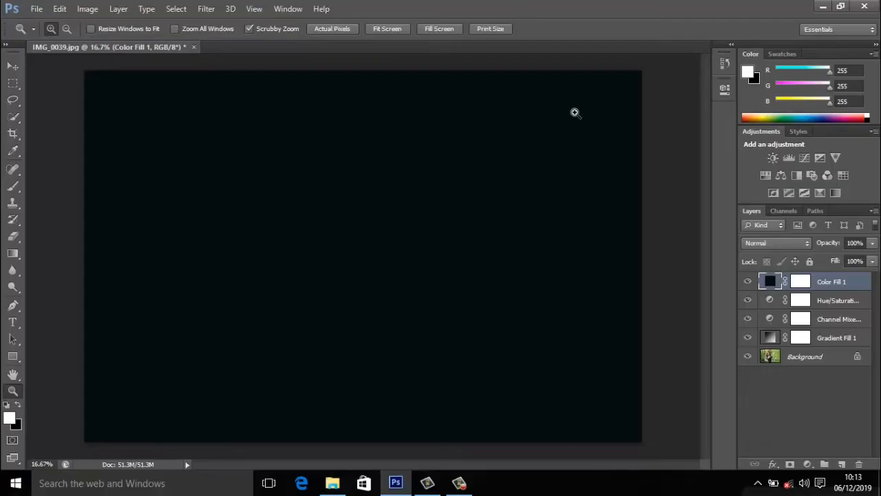
{"action": "left_click", "coordinate": [759, 243]}
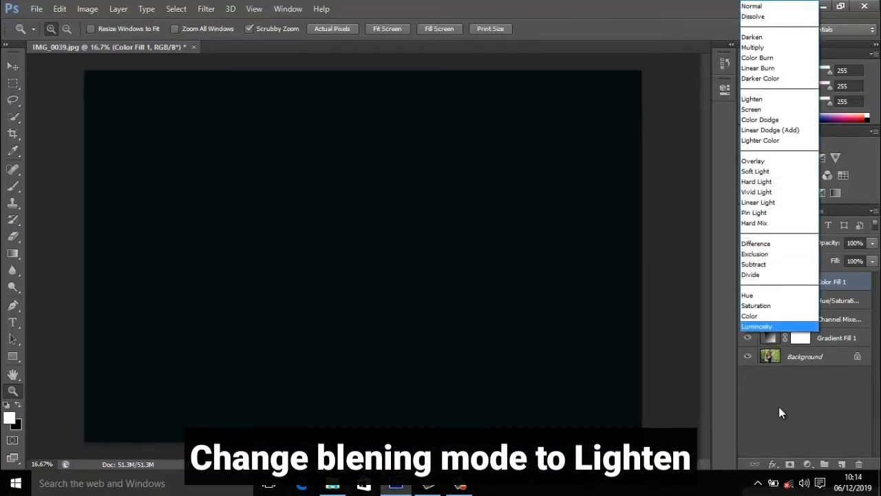
{"action": "left_click", "coordinate": [753, 101]}
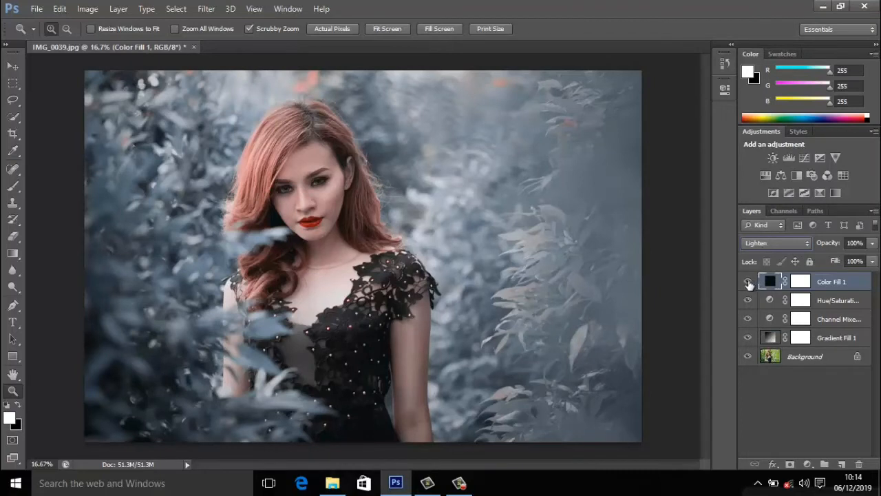
- Compare the photo with and without the Color Fill 1 layer
{"action": "left_click", "coordinate": [748, 282]}
{"action": "left_click", "coordinate": [748, 282]}
{"action": "left_click", "coordinate": [748, 282]}
{"action": "left_click", "coordinate": [748, 282]}
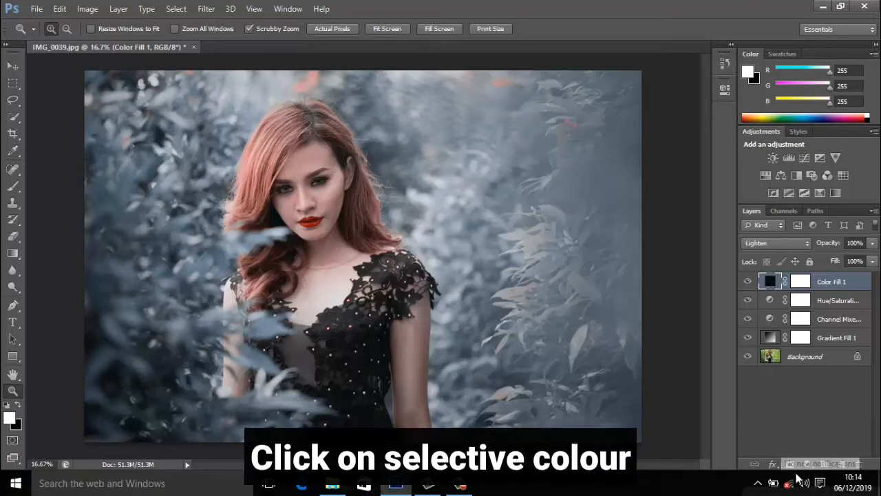
- Add a Selective Color adjustment layer and set Cyan to -20% for the Yellows
{"action": "left_click", "coordinate": [808, 463]}
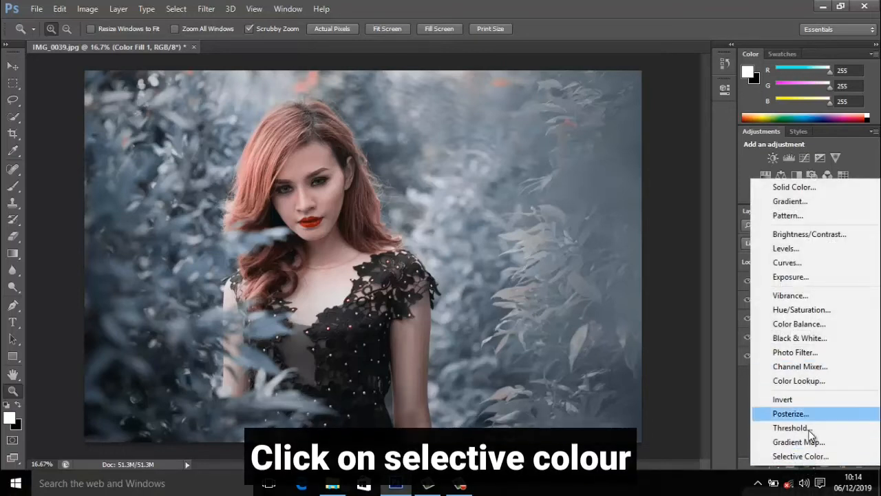
{"action": "left_click", "coordinate": [809, 457]}
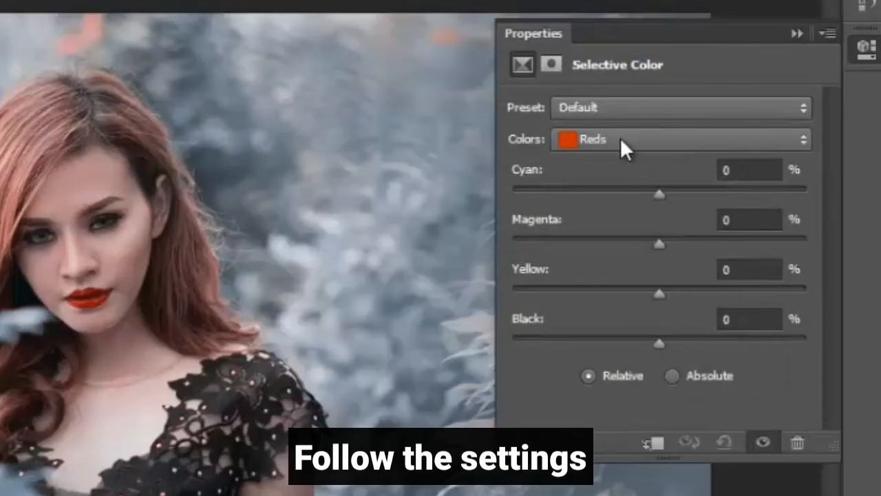
{"action": "left_click", "coordinate": [620, 138]}
{"action": "left_click", "coordinate": [628, 184]}
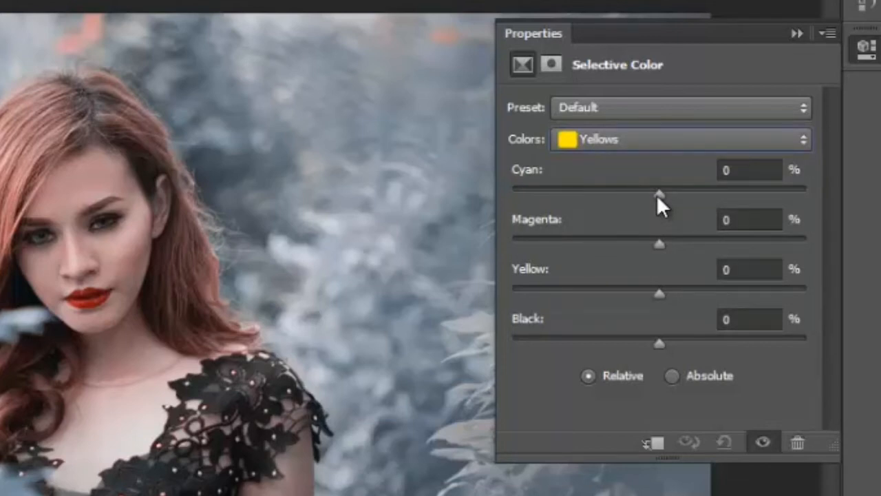
{"action": "left_click_drag", "start_coordinate": [656, 194], "coordinate": [628, 198]}
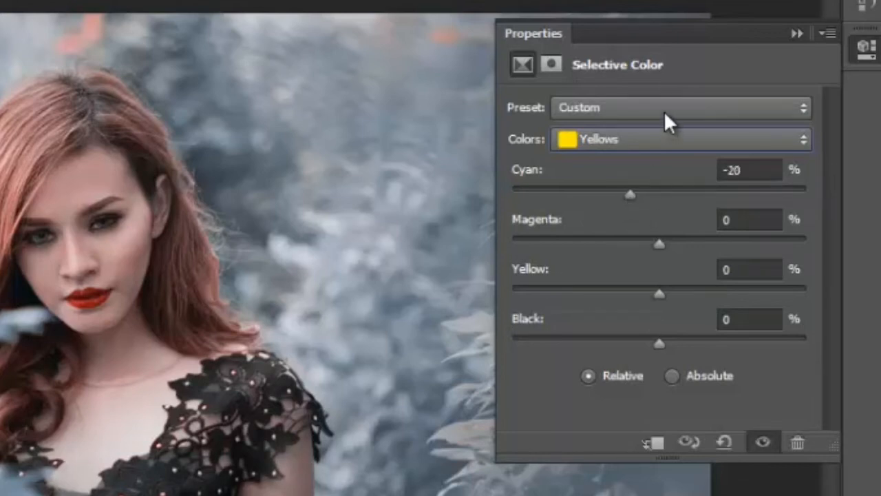
- Set the Reds to Cyan -30% and Yellow +61% in the Selective Color adjustment
{"action": "left_click", "coordinate": [615, 142]}
{"action": "left_click", "coordinate": [617, 165]}
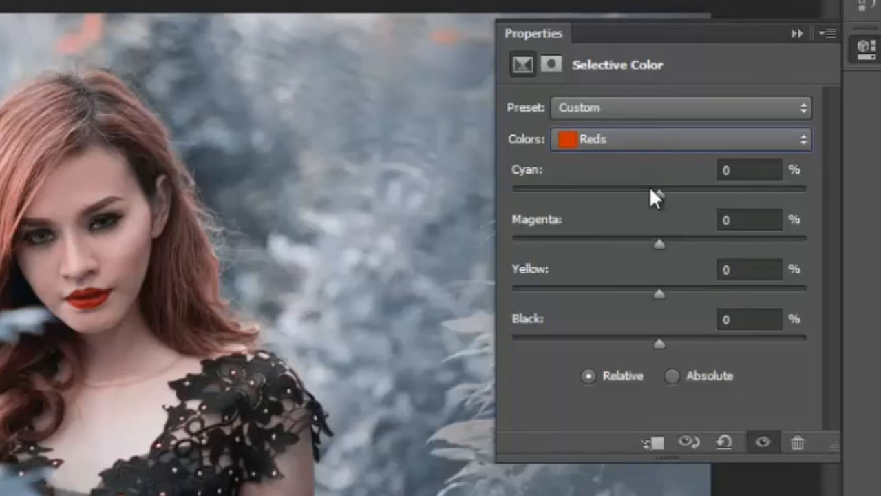
{"action": "left_click_drag", "start_coordinate": [651, 190], "coordinate": [615, 201]}
{"action": "left_click_drag", "start_coordinate": [663, 296], "coordinate": [768, 293]}
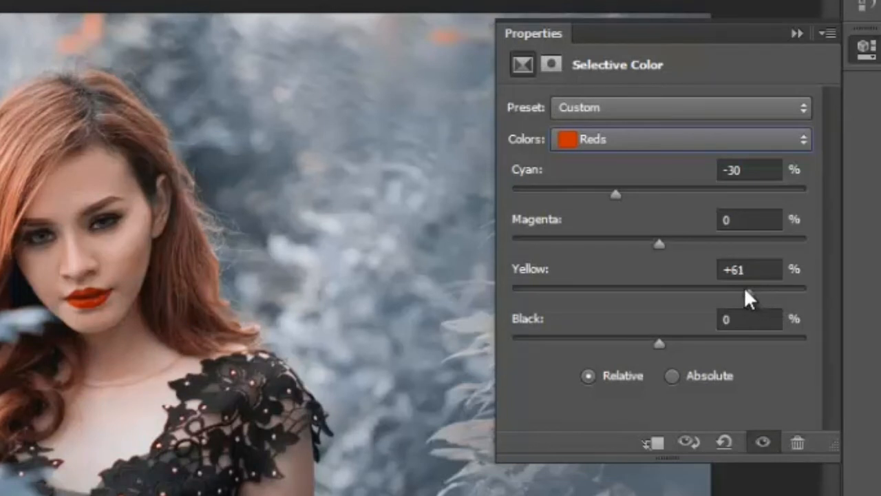
{"action": "left_click", "coordinate": [796, 33]}
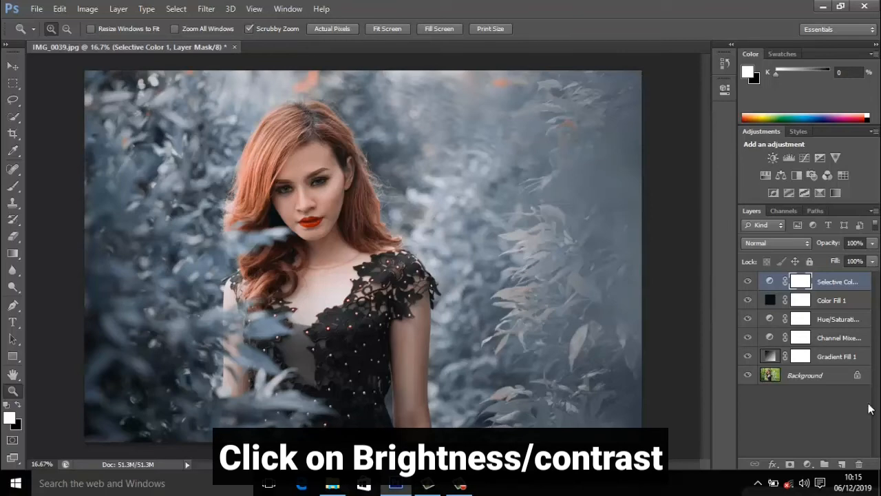
- Add a Brightness/Contrast adjustment layer with Brightness 6 and Contrast -17
{"action": "left_click", "coordinate": [807, 463]}
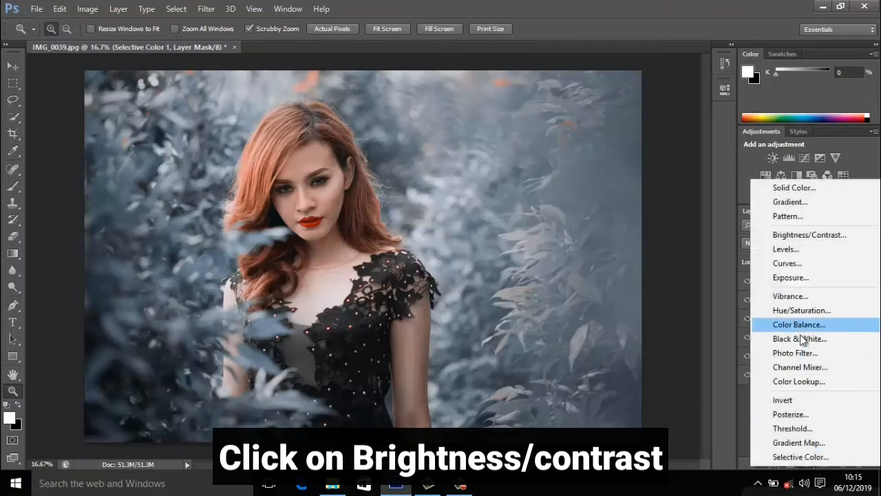
{"action": "left_click", "coordinate": [792, 235]}
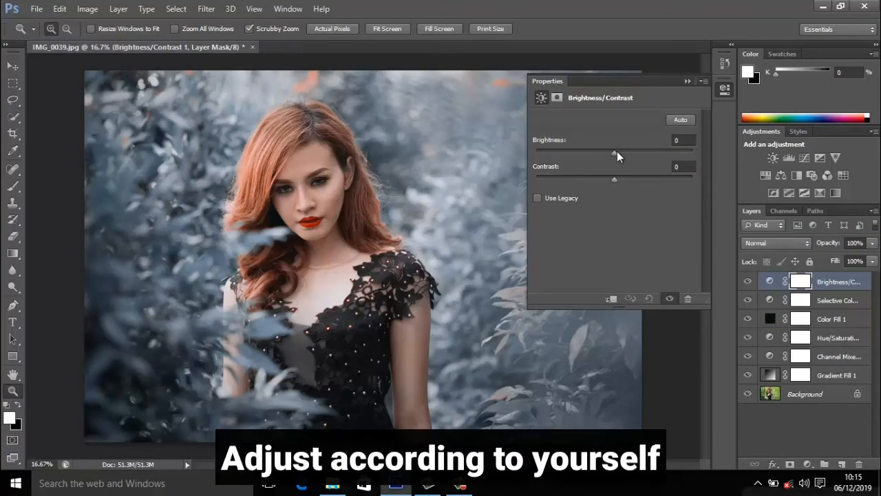
{"action": "left_click_drag", "start_coordinate": [616, 151], "coordinate": [546, 181]}
{"action": "left_click_drag", "start_coordinate": [651, 191], "coordinate": [623, 191]}
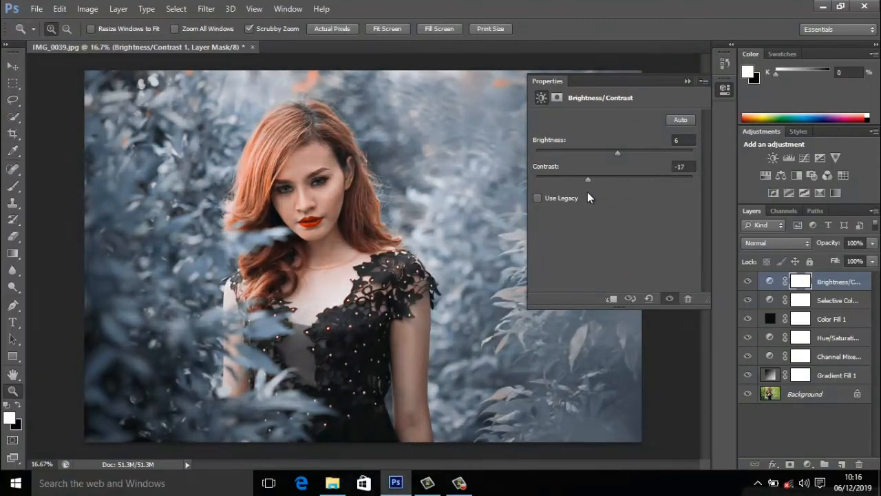
{"action": "left_click", "coordinate": [687, 81]}
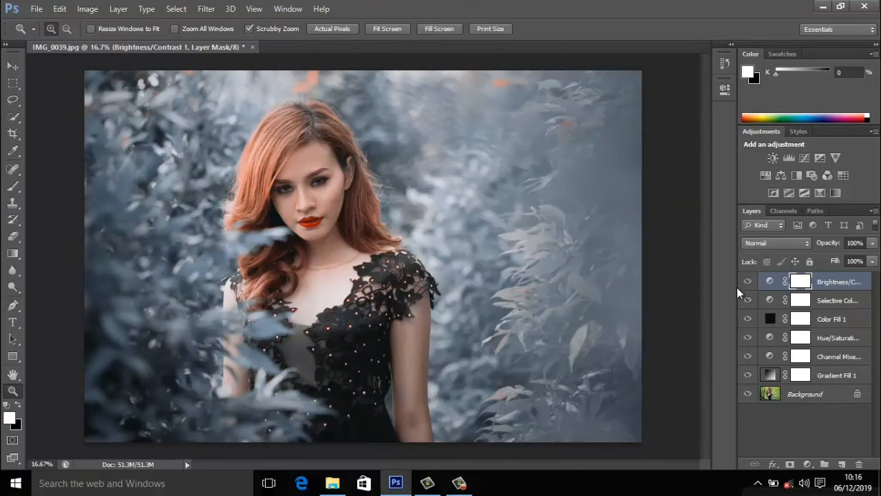
- Set up a Save for Web export of the graded photo in JPEG format at High quality
{"action": "left_click", "coordinate": [37, 8]}
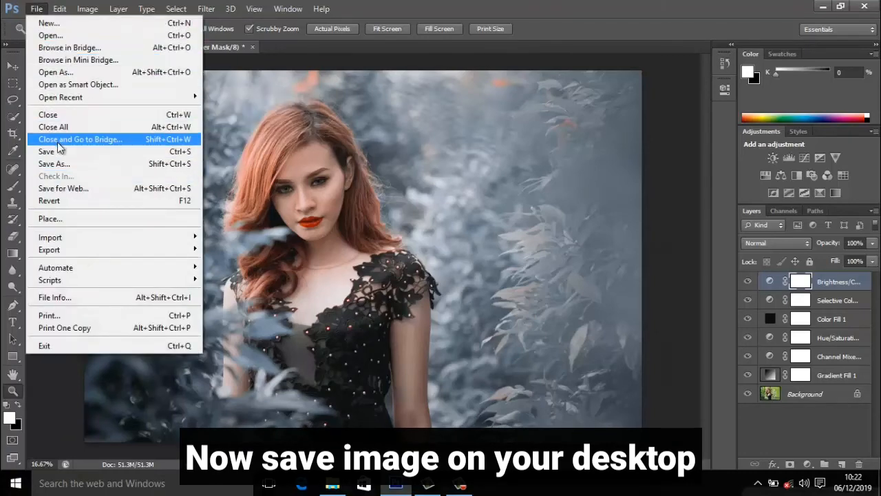
{"action": "left_click", "coordinate": [74, 187]}
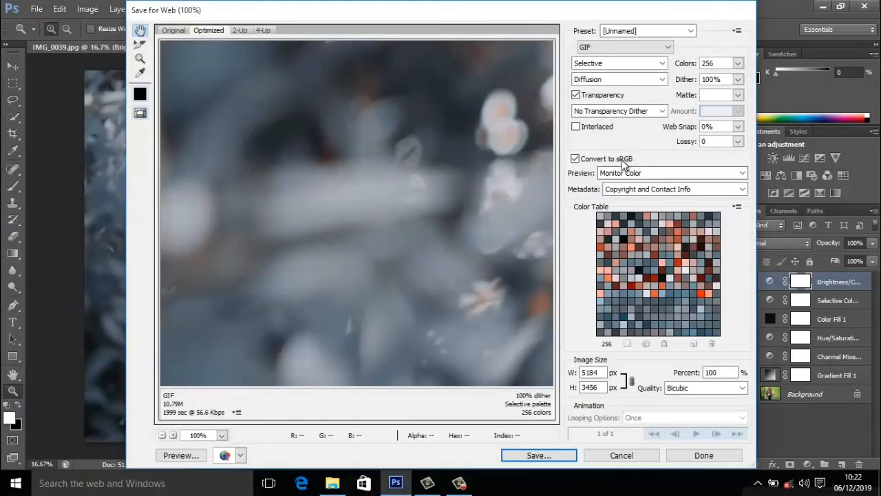
{"action": "left_click", "coordinate": [164, 435]}
{"action": "left_click", "coordinate": [163, 435]}
{"action": "left_click", "coordinate": [163, 436]}
{"action": "left_click", "coordinate": [163, 435]}
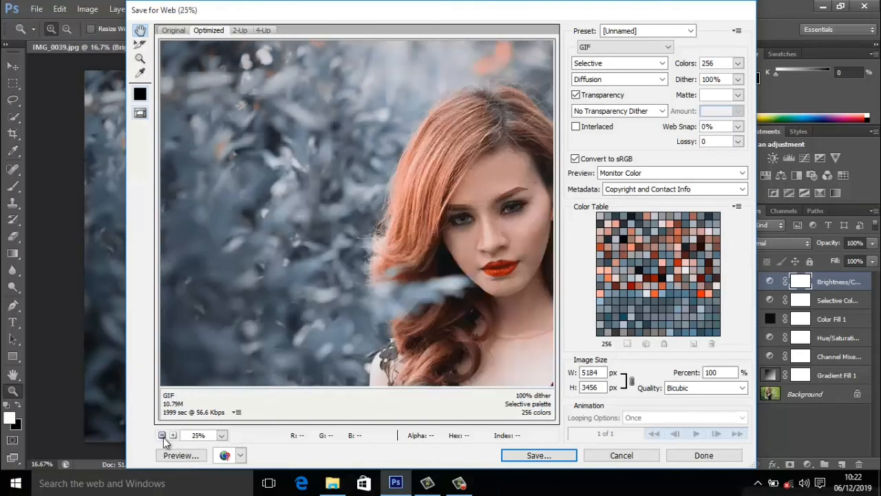
{"action": "left_click", "coordinate": [163, 436]}
{"action": "left_click", "coordinate": [163, 436]}
{"action": "left_click", "coordinate": [163, 435]}
{"action": "left_click", "coordinate": [163, 435]}
{"action": "left_click", "coordinate": [173, 435]}
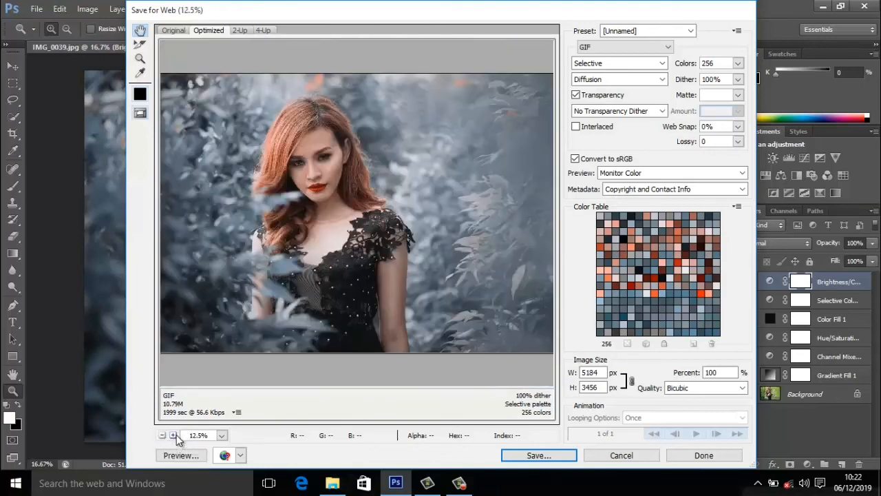
{"action": "left_click", "coordinate": [615, 46]}
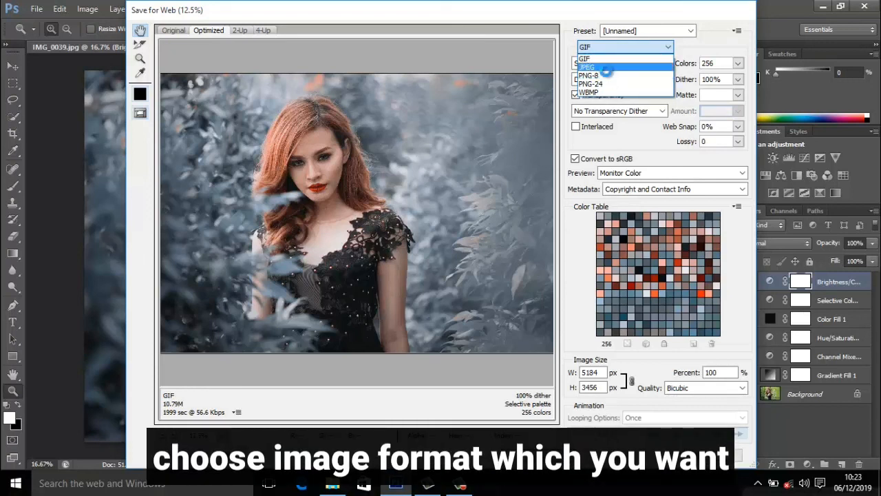
{"action": "left_click", "coordinate": [606, 67]}
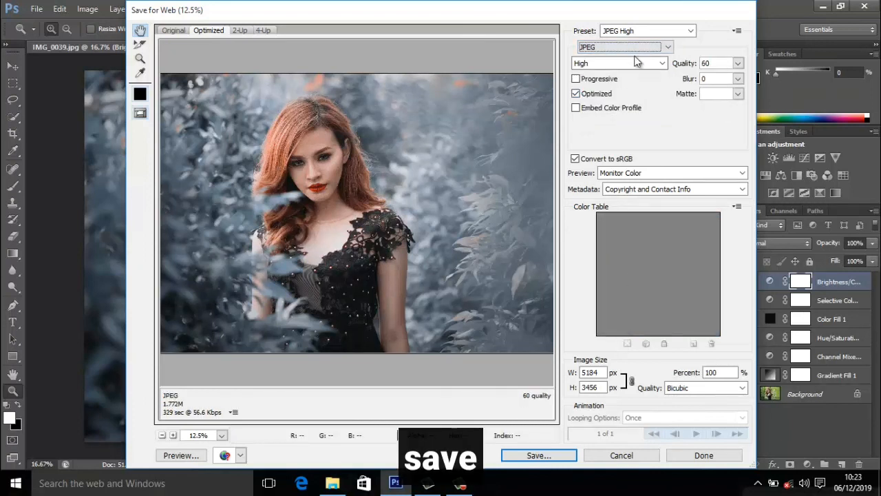
{"action": "left_click", "coordinate": [634, 62]}
{"action": "left_click", "coordinate": [634, 64]}
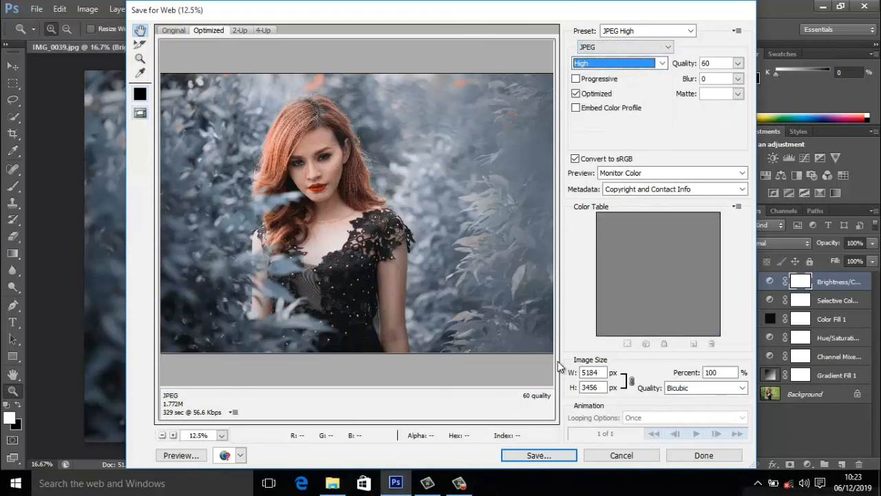